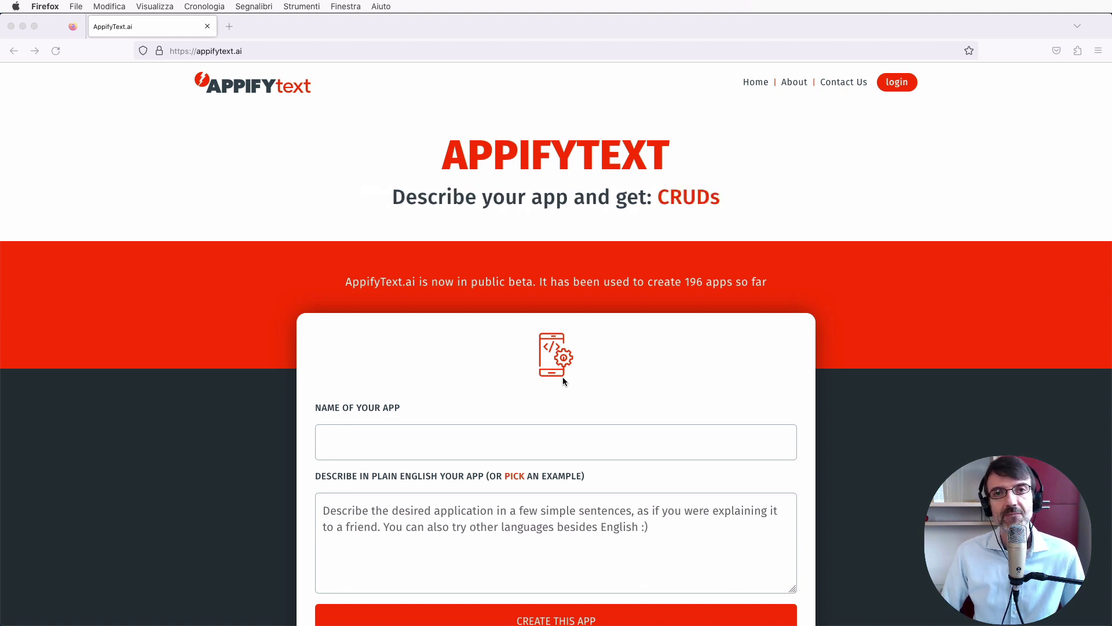
Step: Scroll the appifytext.ai homepage down to the empty app name and description form
{"action": "scroll", "coordinate": [560, 371], "scroll_direction": "down", "scroll_amount": 5}
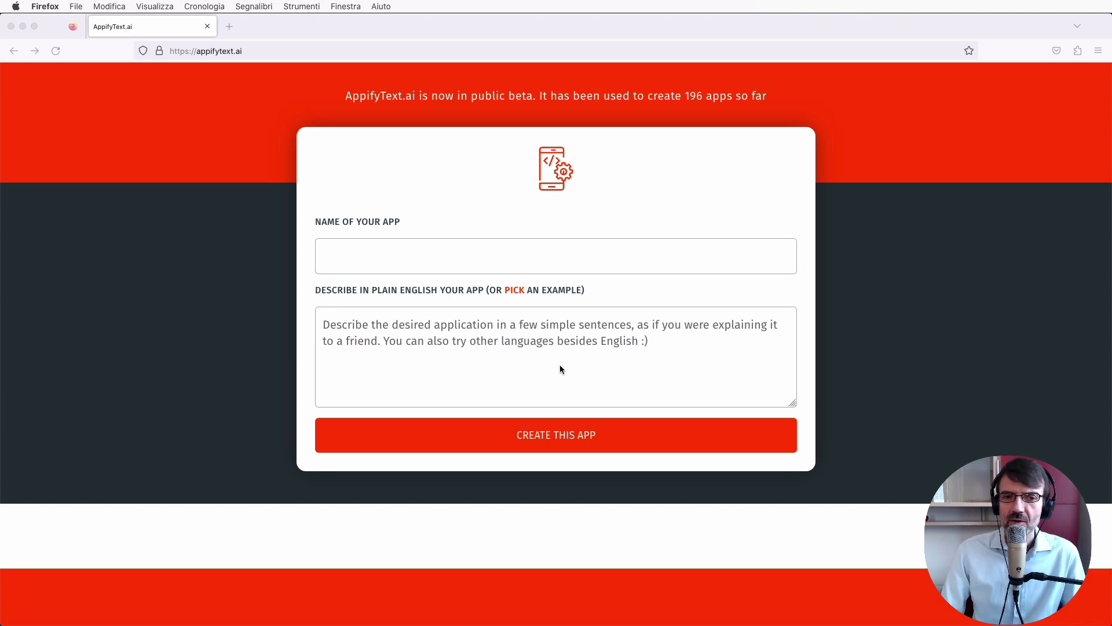
{"action": "left_click", "coordinate": [488, 338]}
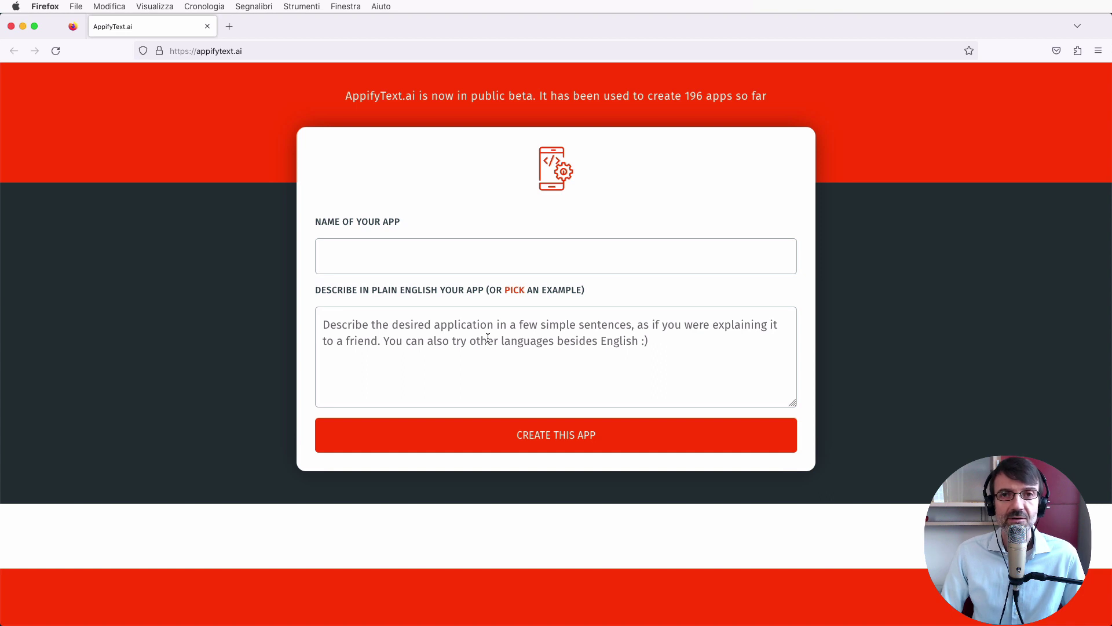
Step: Generate 'Library app' from the description 'I need an application to manage a library.'
{"action": "left_click", "coordinate": [355, 241]}
{"action": "type", "text": "Lin"}
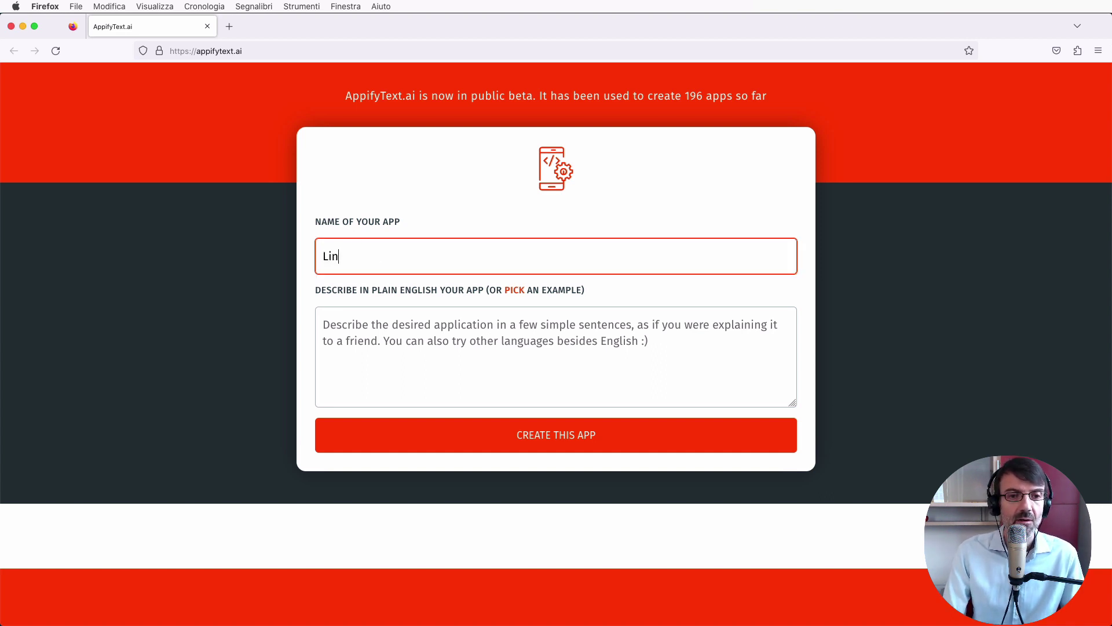
{"action": "key", "text": "BackSpace"}
{"action": "type", "text": "brary app"}
{"action": "left_click", "coordinate": [396, 308]}
{"action": "type", "text": "I ne"}
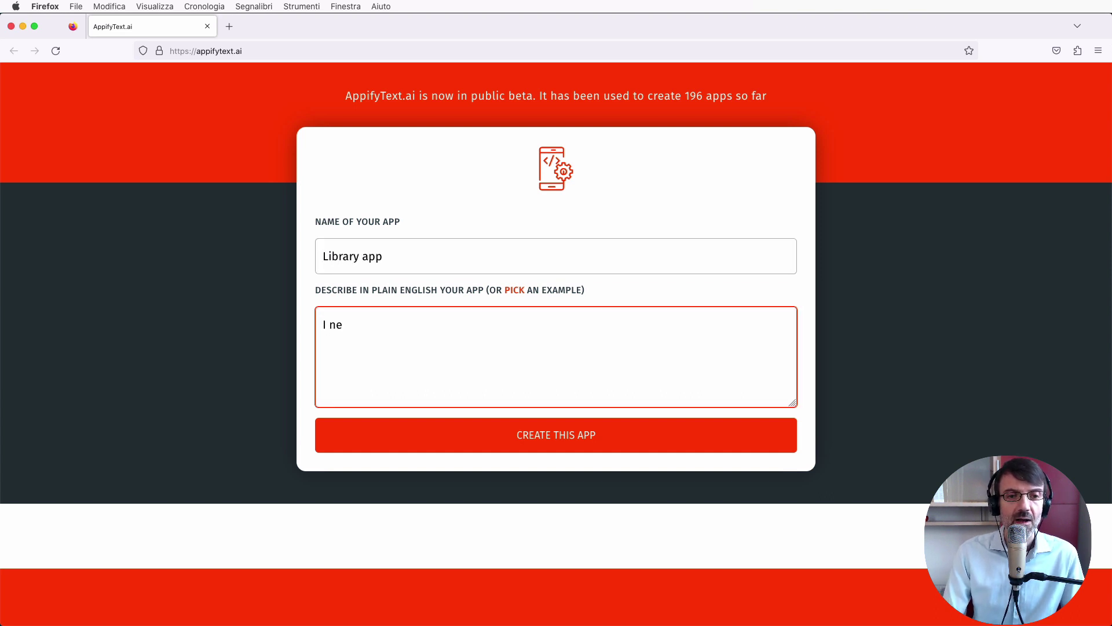
{"action": "type", "text": "ed an application to manage a library."}
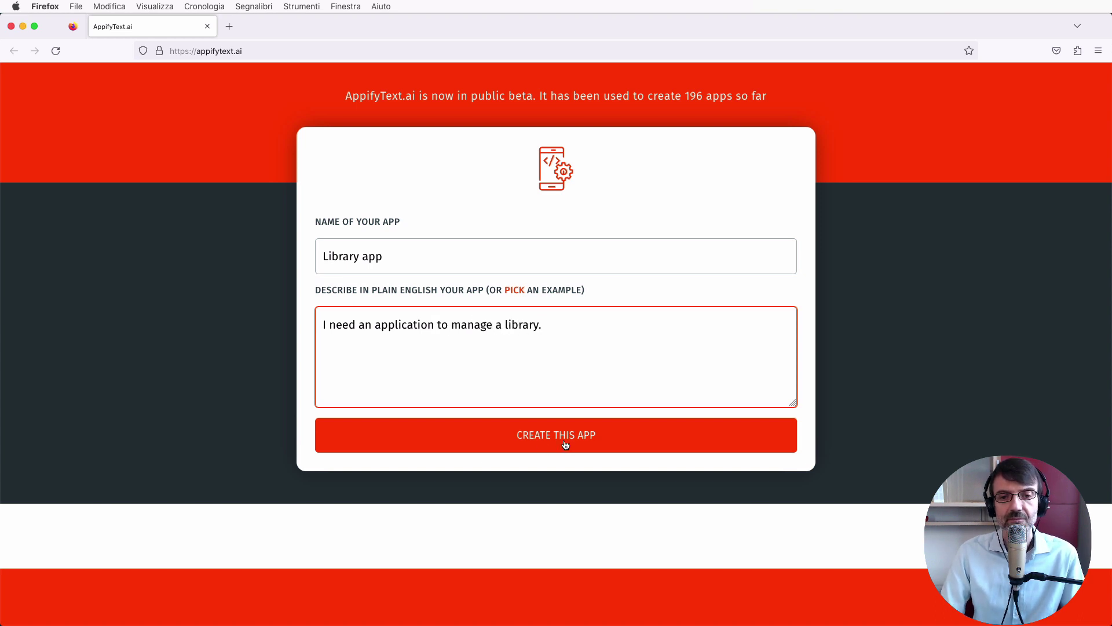
{"action": "left_click", "coordinate": [579, 440]}
{"action": "scroll", "coordinate": [668, 341], "scroll_direction": "down", "scroll_amount": 1}
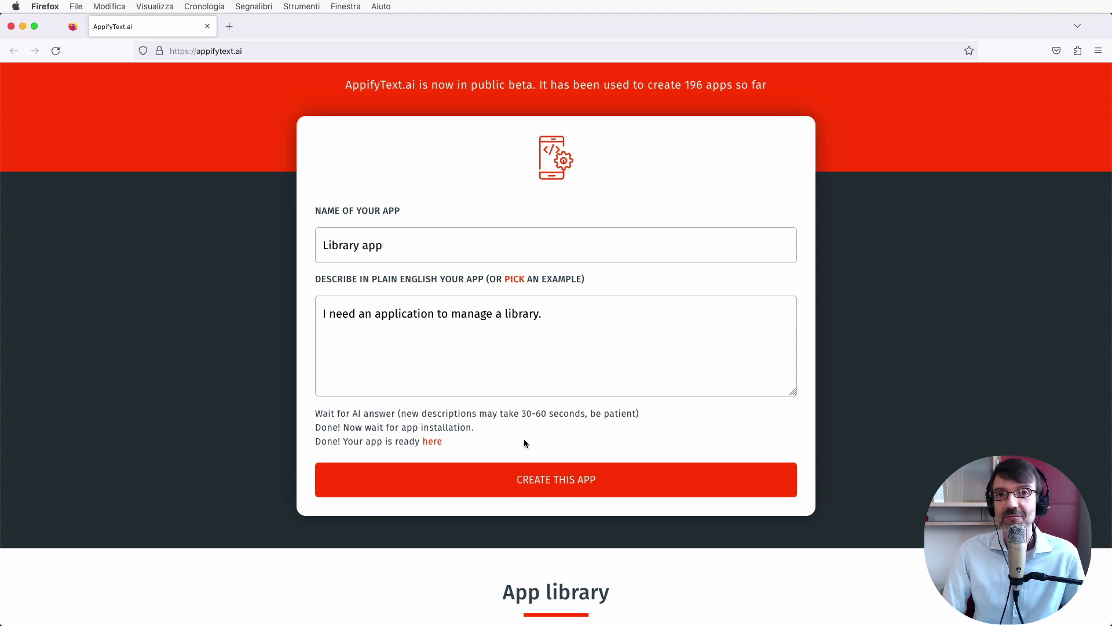
Step: Open the generated Library app and browse its Books, Library members and Library loans tables
{"action": "left_click", "coordinate": [433, 442]}
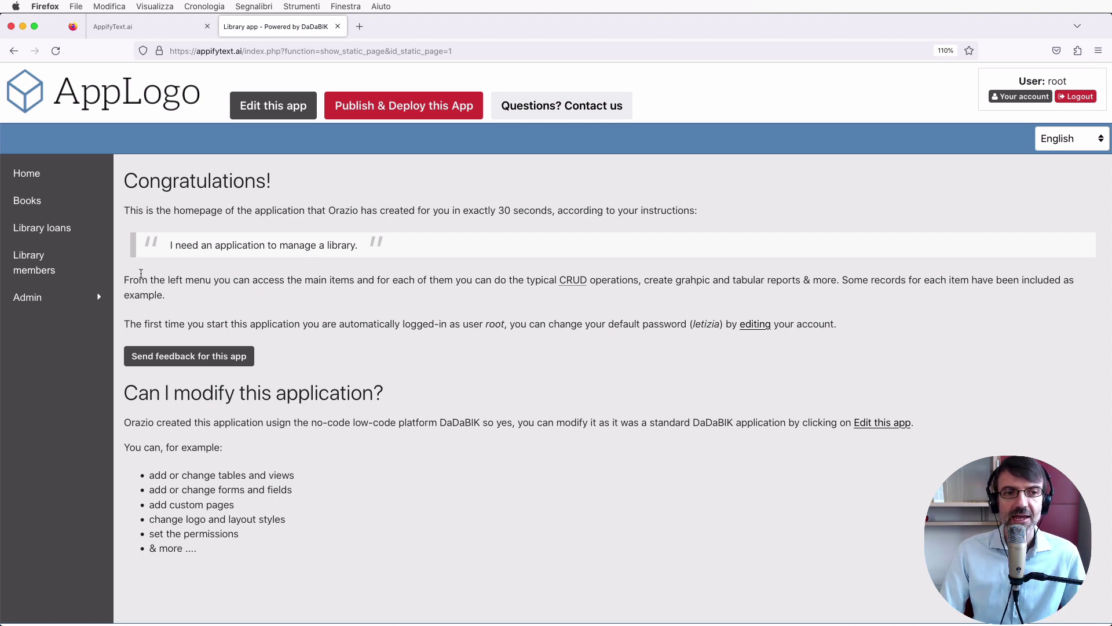
{"action": "left_click", "coordinate": [27, 203]}
{"action": "left_click", "coordinate": [39, 270]}
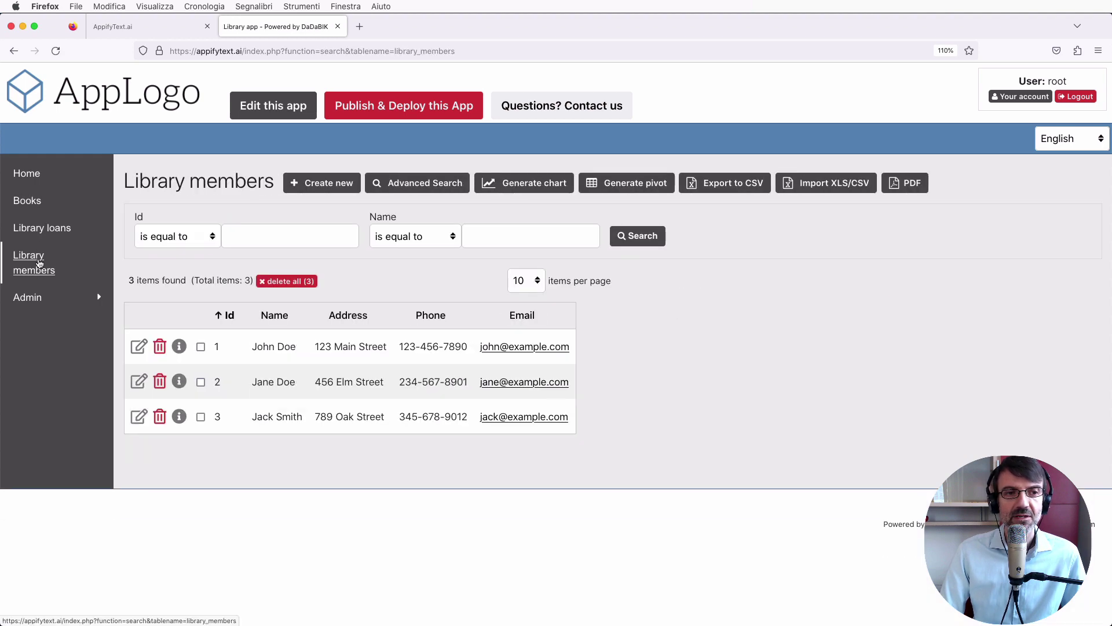
{"action": "left_click", "coordinate": [33, 230]}
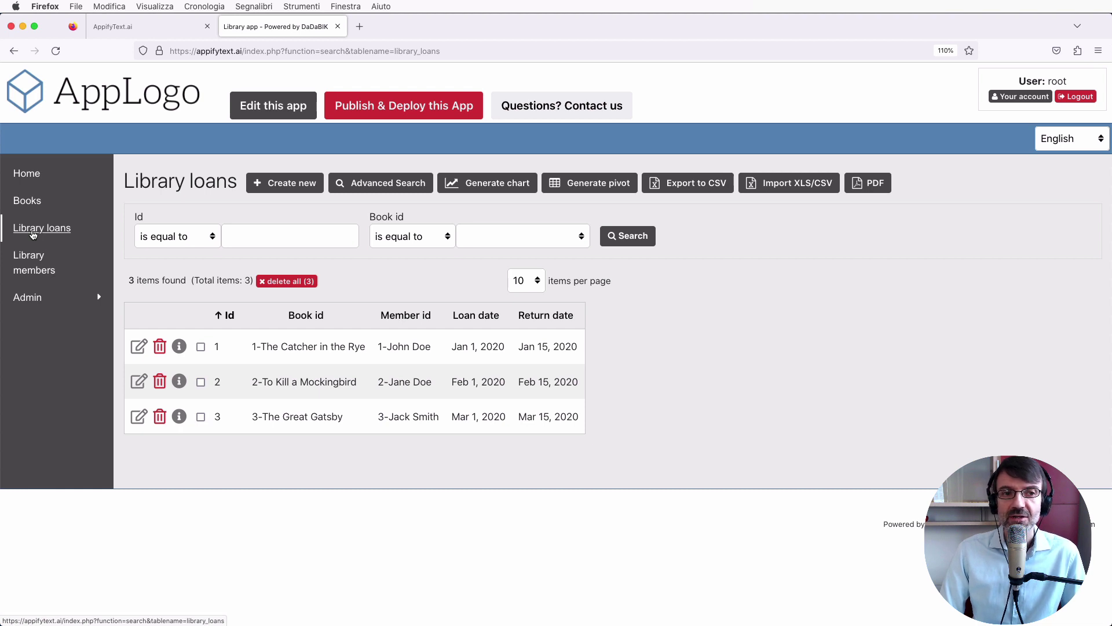
{"action": "left_click", "coordinate": [26, 202]}
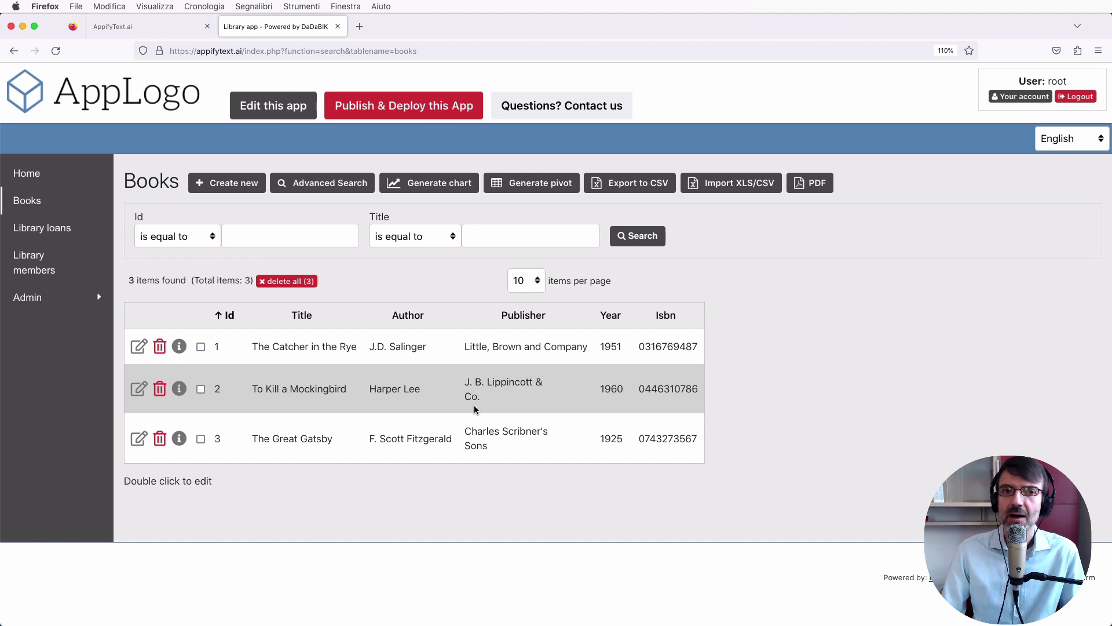
Step: Start a new loan to inspect the Book id and Member id choices, then view Library members
{"action": "left_click", "coordinate": [51, 229]}
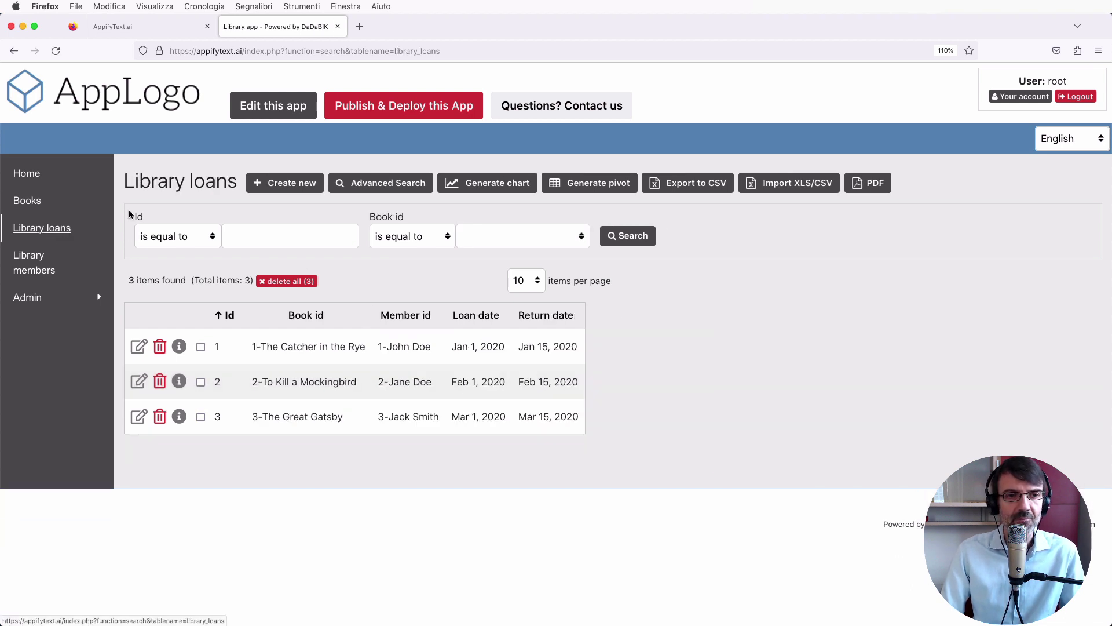
{"action": "left_click", "coordinate": [291, 185]}
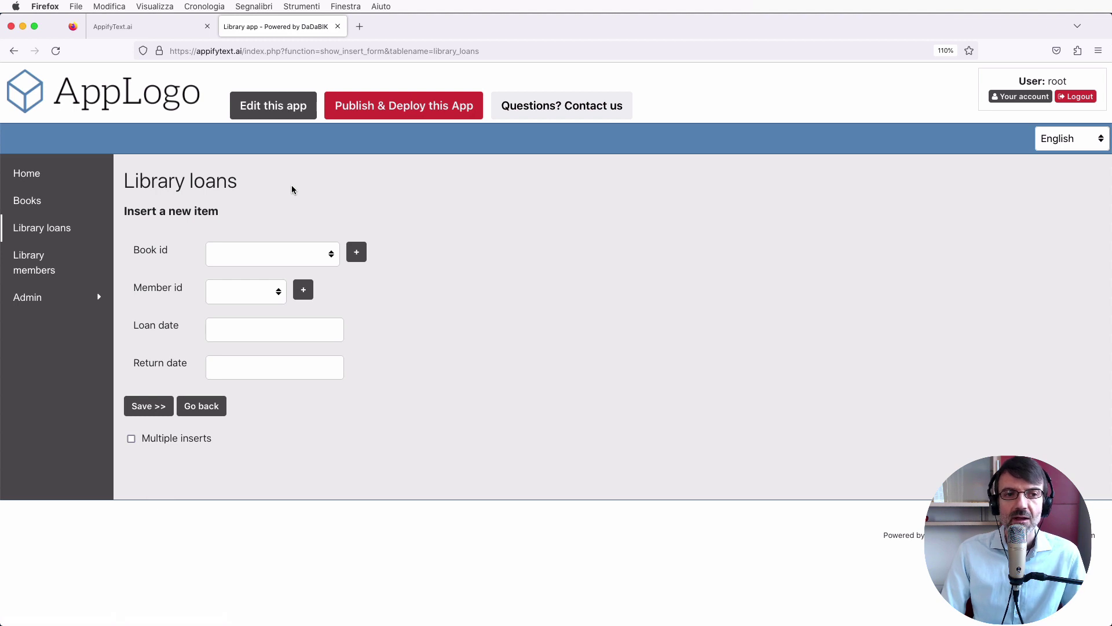
{"action": "left_click", "coordinate": [270, 253]}
{"action": "left_click", "coordinate": [264, 244]}
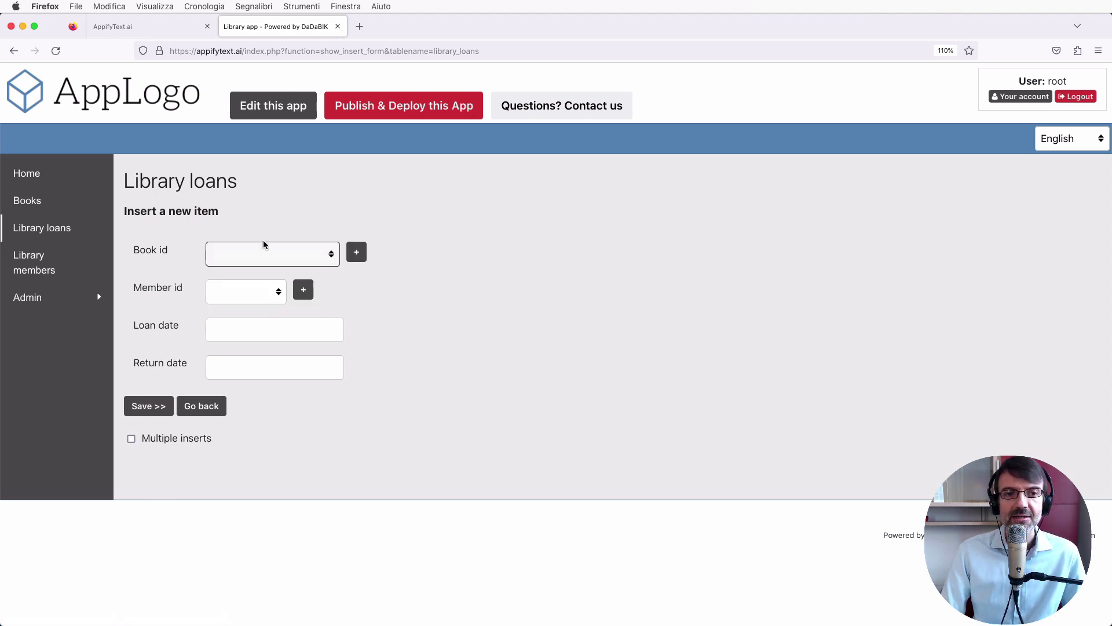
{"action": "left_click", "coordinate": [247, 296]}
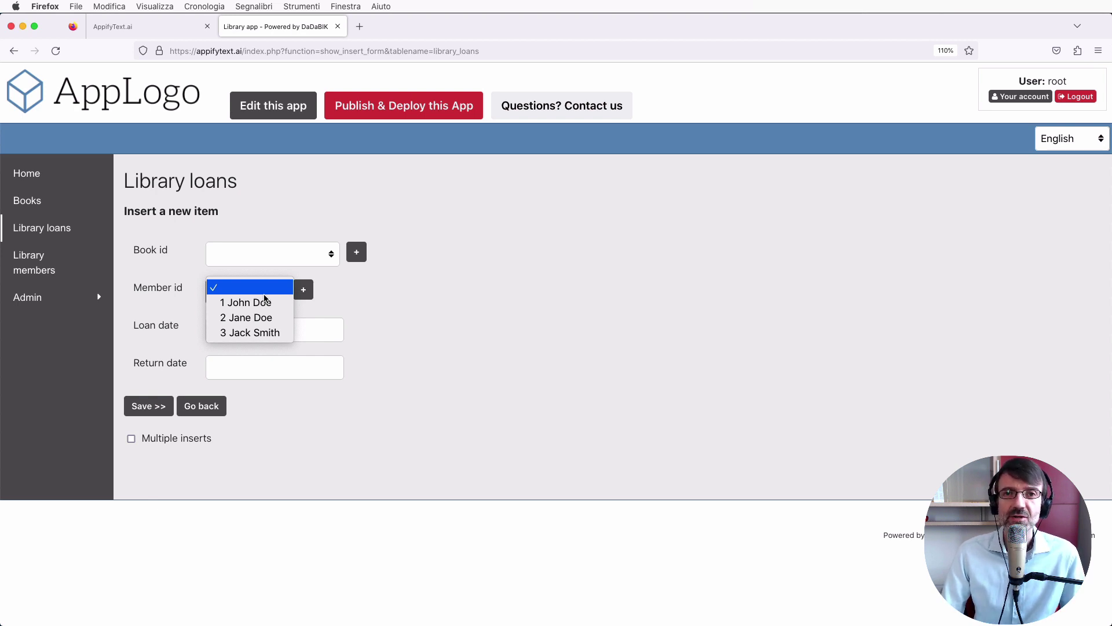
{"action": "left_click", "coordinate": [392, 342]}
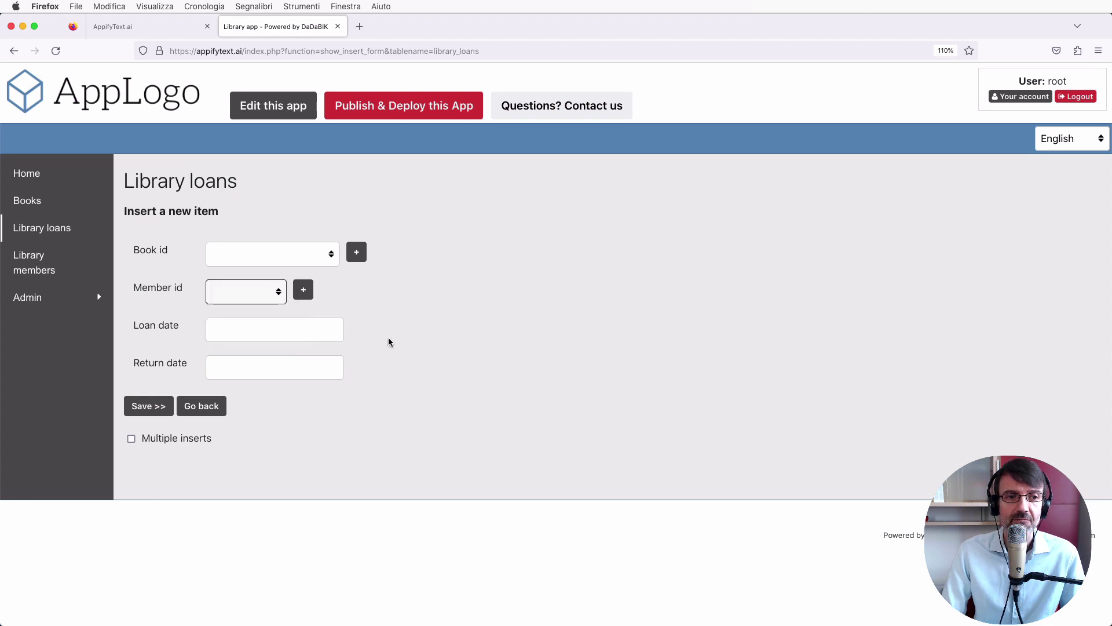
{"action": "left_click", "coordinate": [45, 268]}
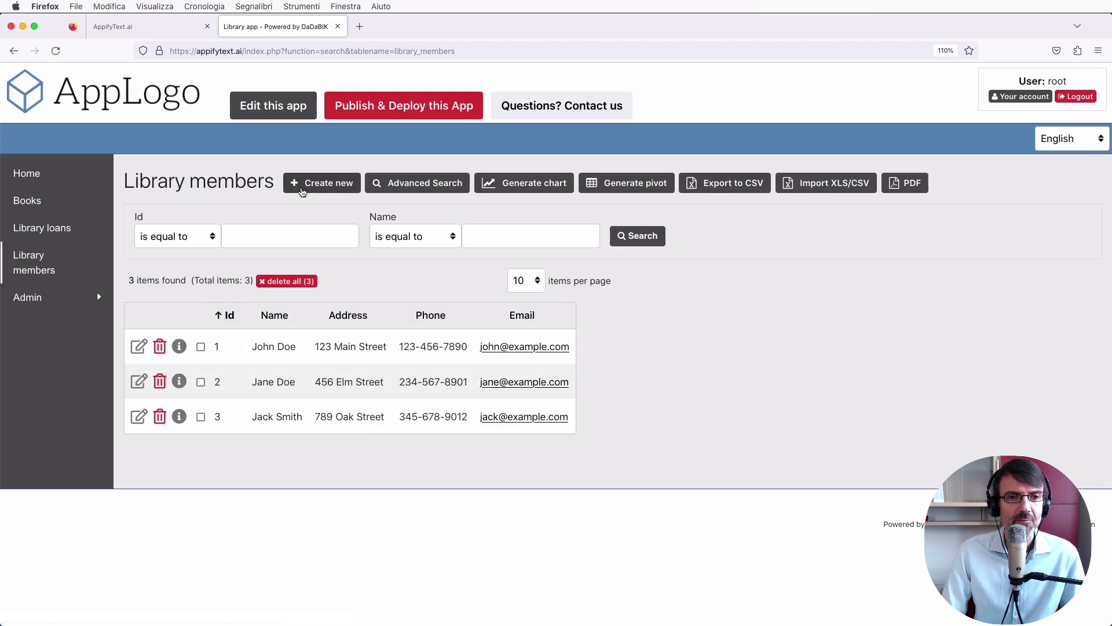
Step: Truncate the first member's email and try saving, which is rejected as invalid
{"action": "left_click", "coordinate": [139, 347]}
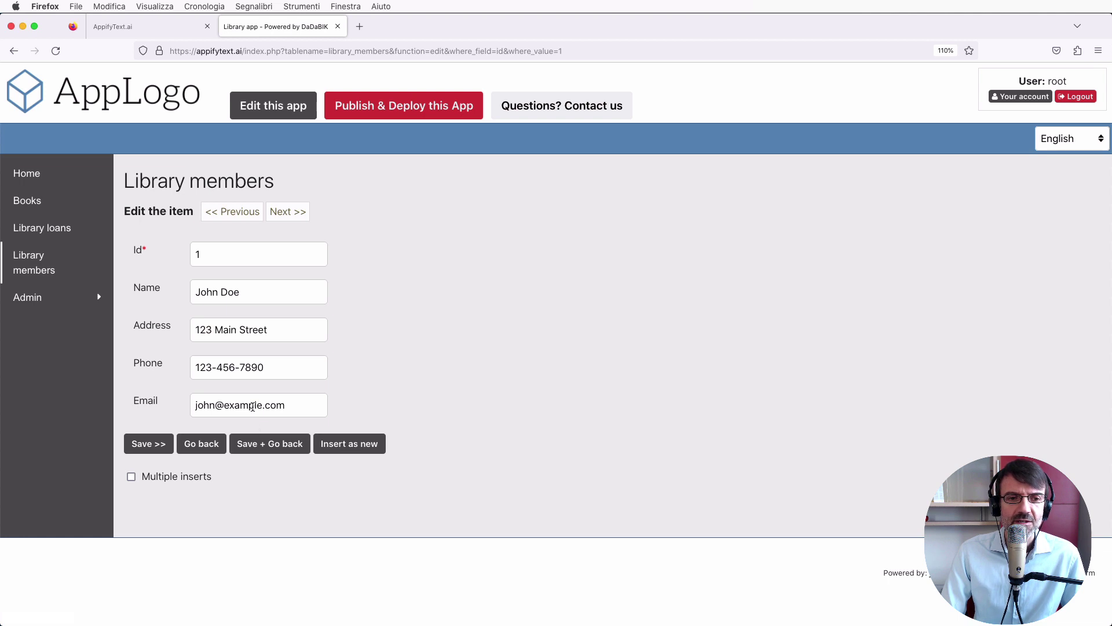
{"action": "left_click_drag", "start_coordinate": [256, 404], "coordinate": [297, 405]}
{"action": "key", "text": "BackSpace"}
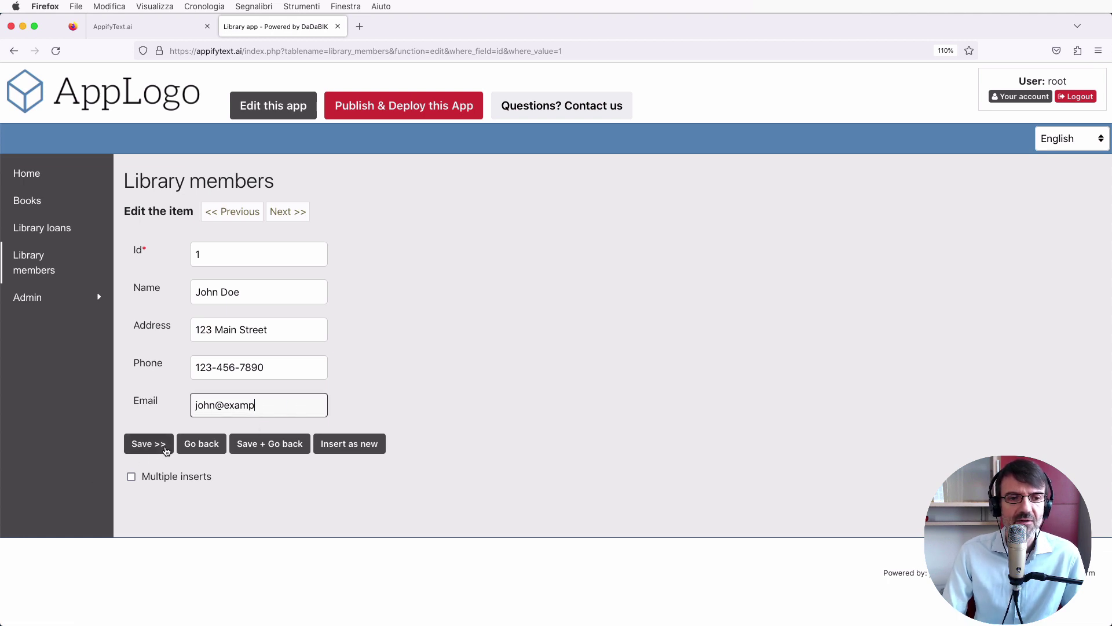
{"action": "left_click", "coordinate": [148, 443]}
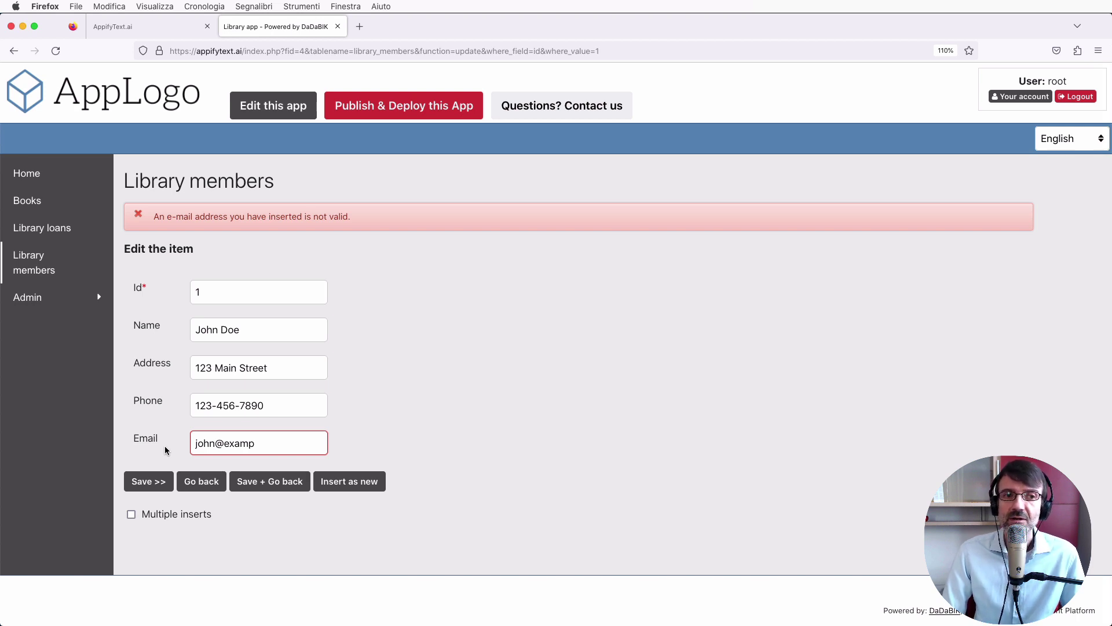
{"action": "left_click", "coordinate": [27, 201]}
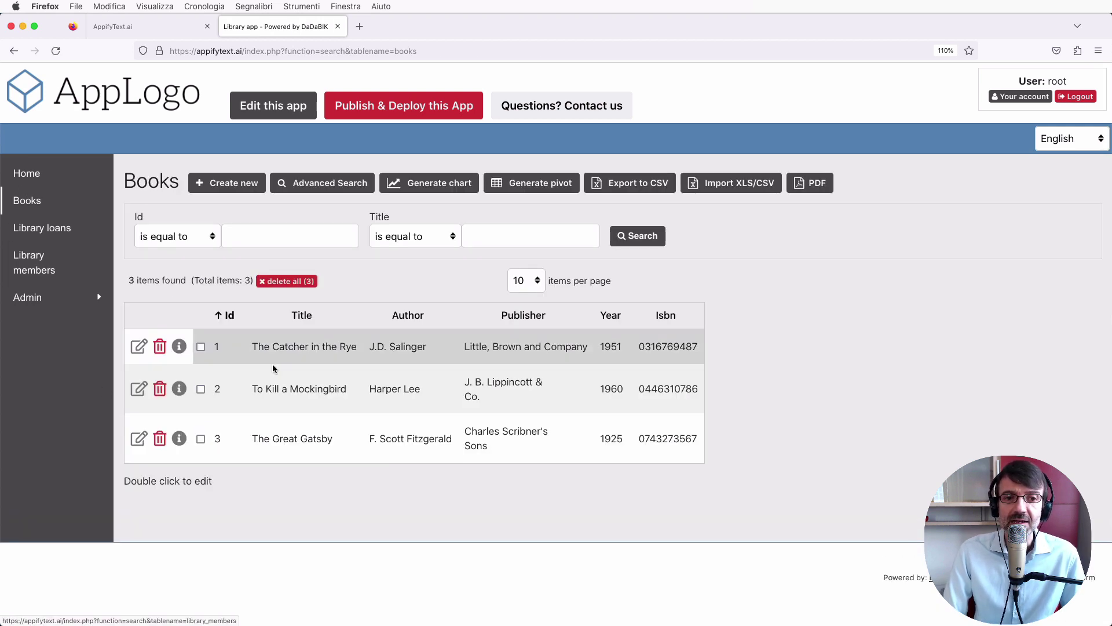
Step: Retitle the first book 'The Catcher in the Rye TEST' inline in the Books table
{"action": "double_click", "coordinate": [313, 348]}
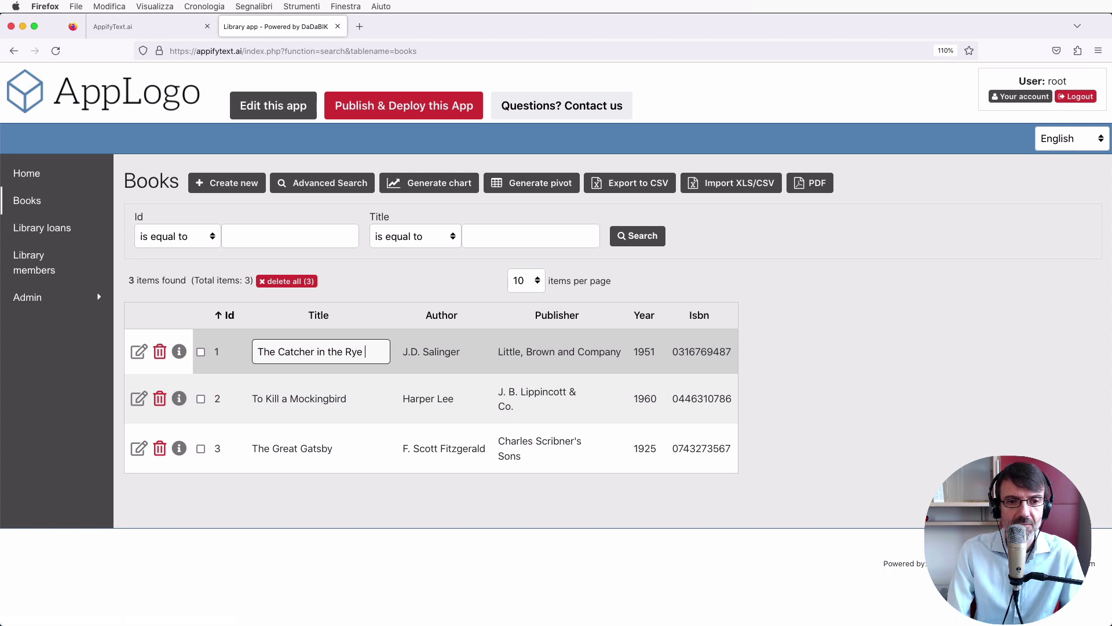
{"action": "type", "text": "TEST"}
{"action": "key", "text": "Return"}
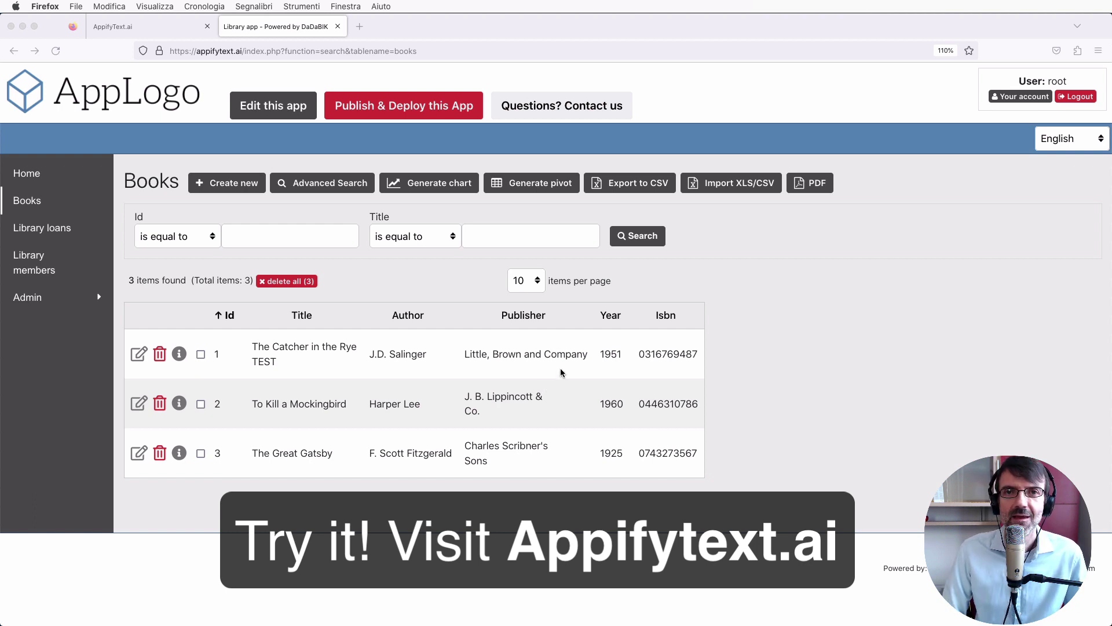
Step: Add a Short text wiki_link field to books and make the Title form field a textarea
{"action": "left_click", "coordinate": [292, 117]}
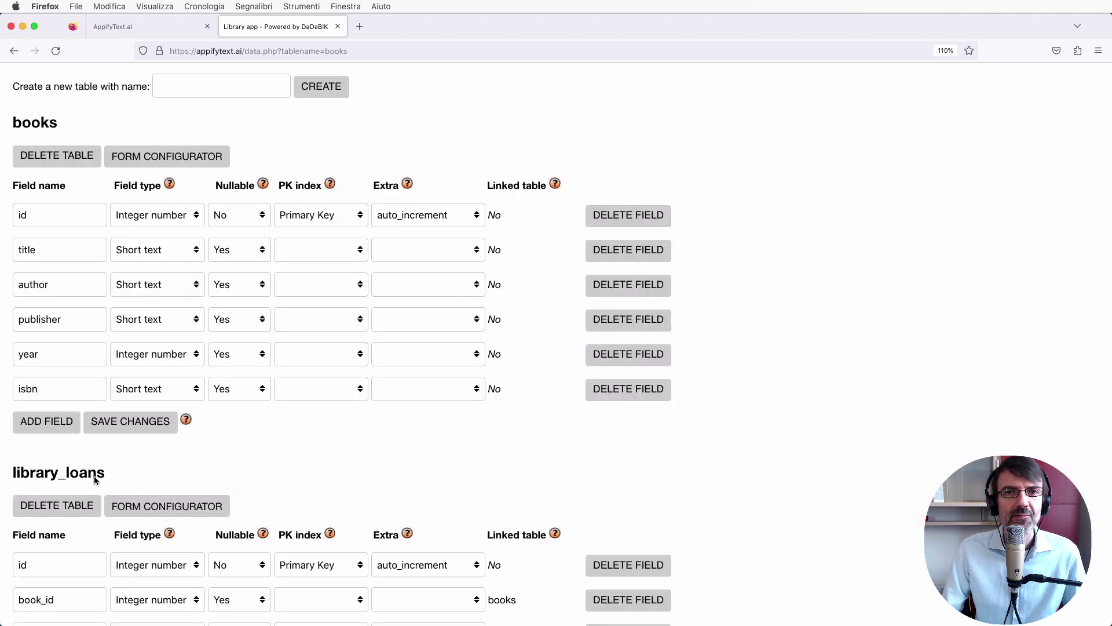
{"action": "left_click", "coordinate": [54, 423]}
{"action": "type", "text": "wiki_link"}
{"action": "left_click", "coordinate": [156, 432]}
{"action": "key", "text": "Down"}
{"action": "key", "text": "Down"}
{"action": "key", "text": "Down"}
{"action": "key", "text": "Return"}
{"action": "left_click", "coordinate": [150, 459]}
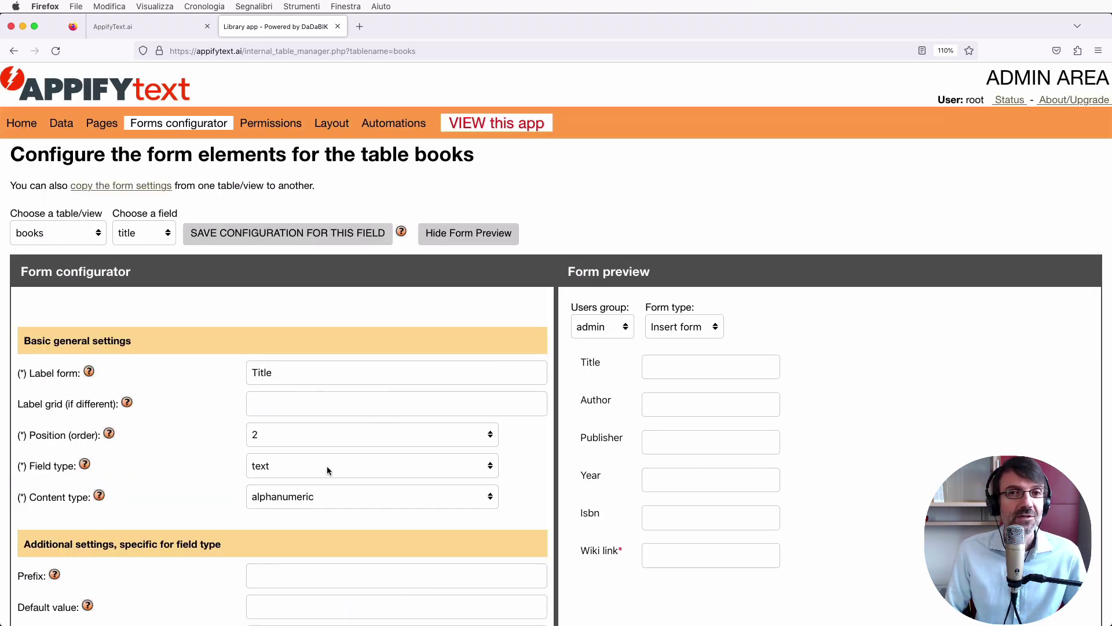
{"action": "left_click", "coordinate": [327, 465]}
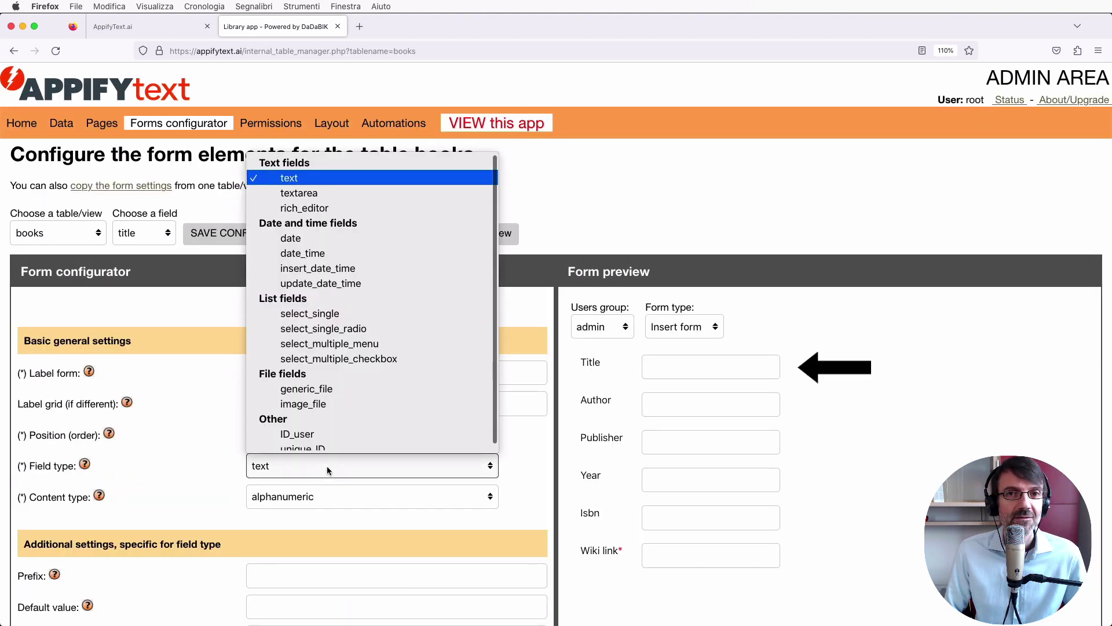
{"action": "left_click", "coordinate": [346, 193]}
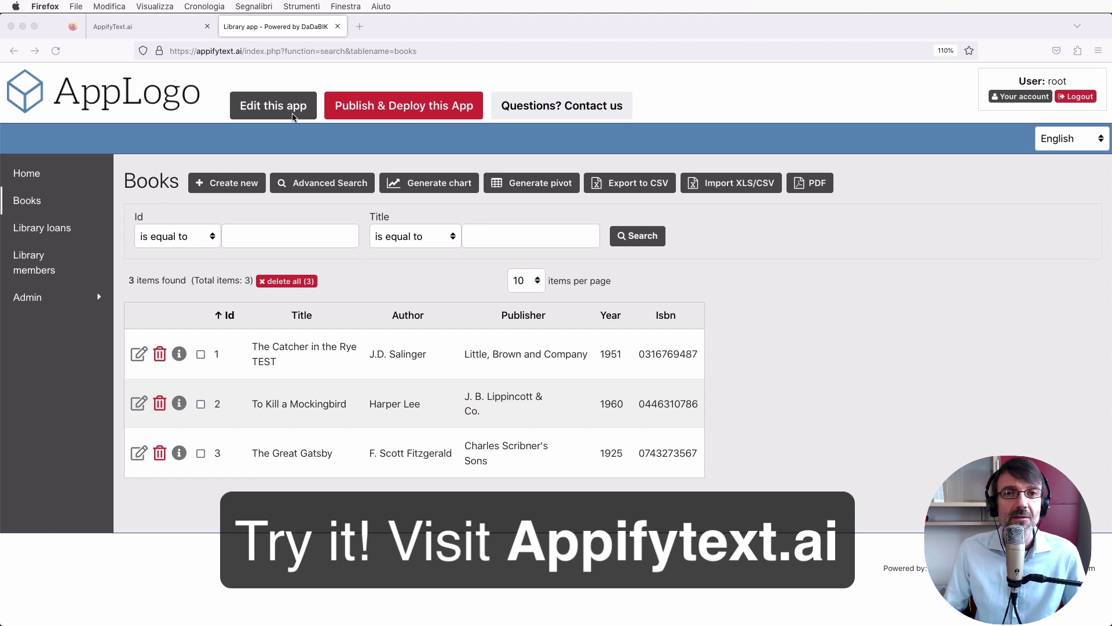
Step: Switch back to the AppifyText.ai tab showing the original Library app request
{"action": "key", "text": "ctrl+shift+Tab"}
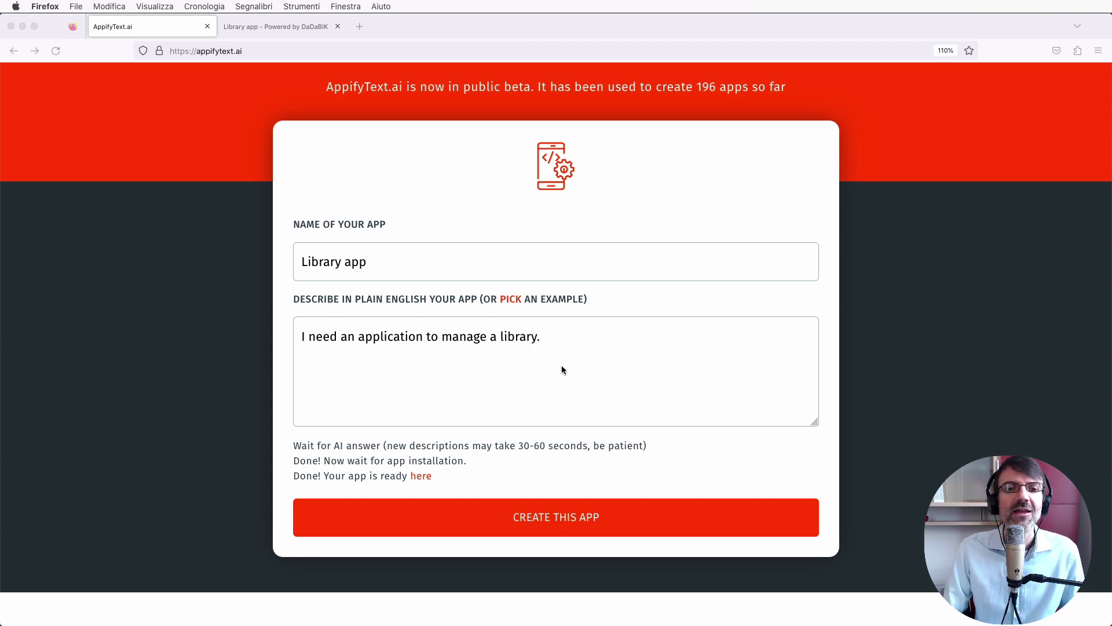
{"action": "left_click", "coordinate": [522, 328]}
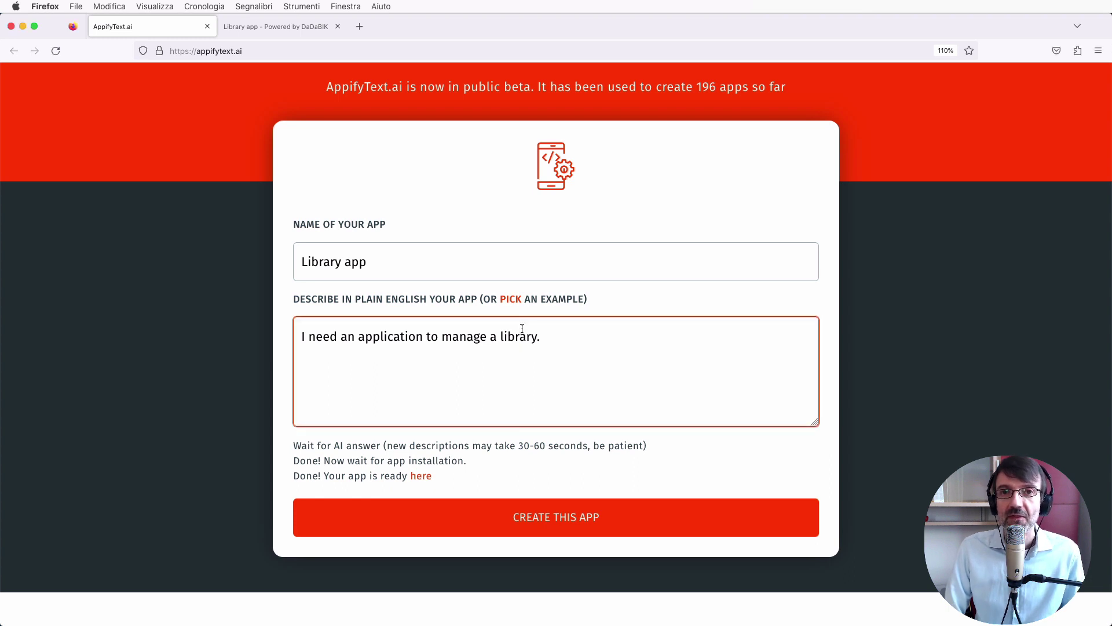